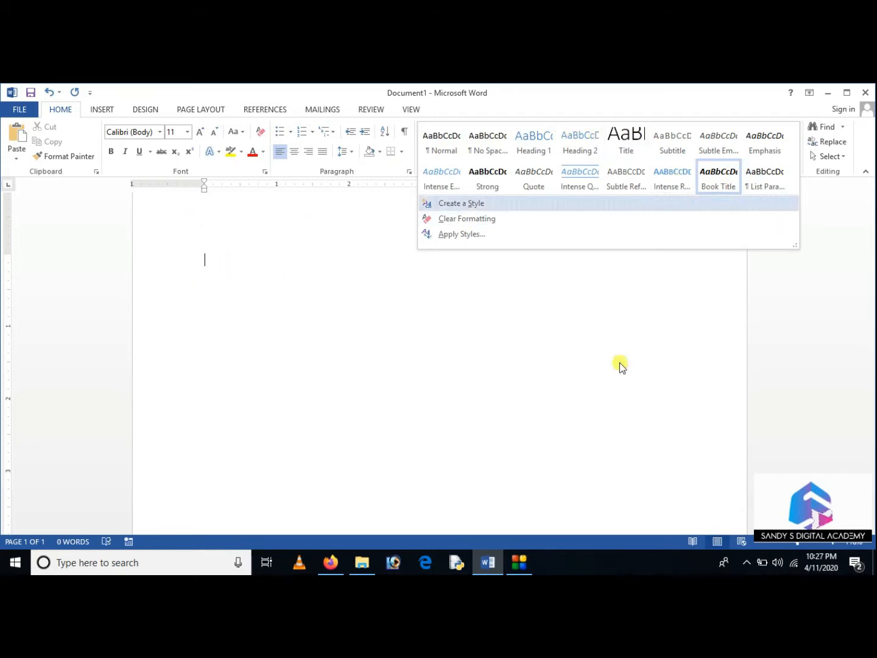
Generate sample paragraphs in the blank document with the =rand() function
left_click(277, 354)
type("=")
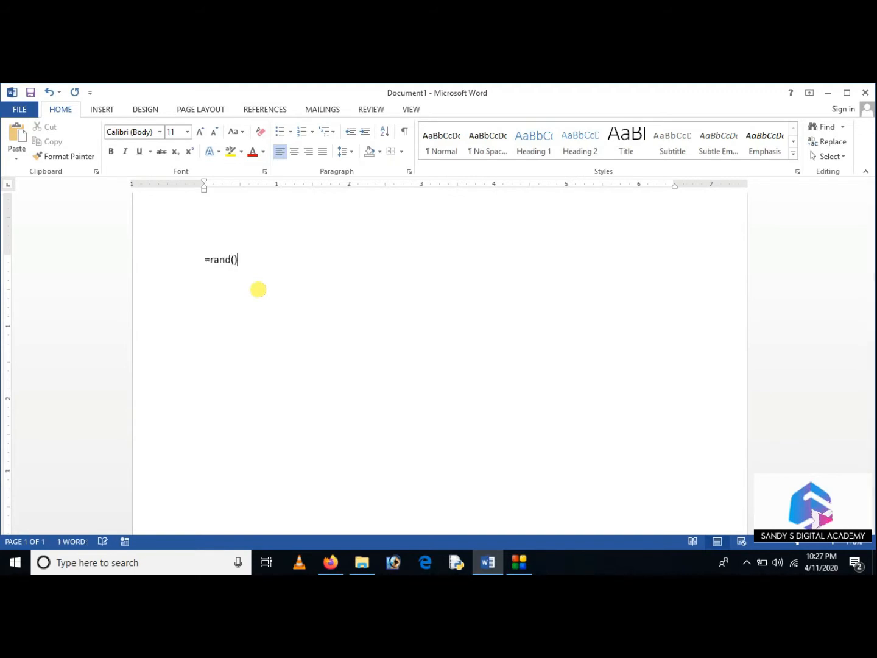
type("rand()")
key("Return")
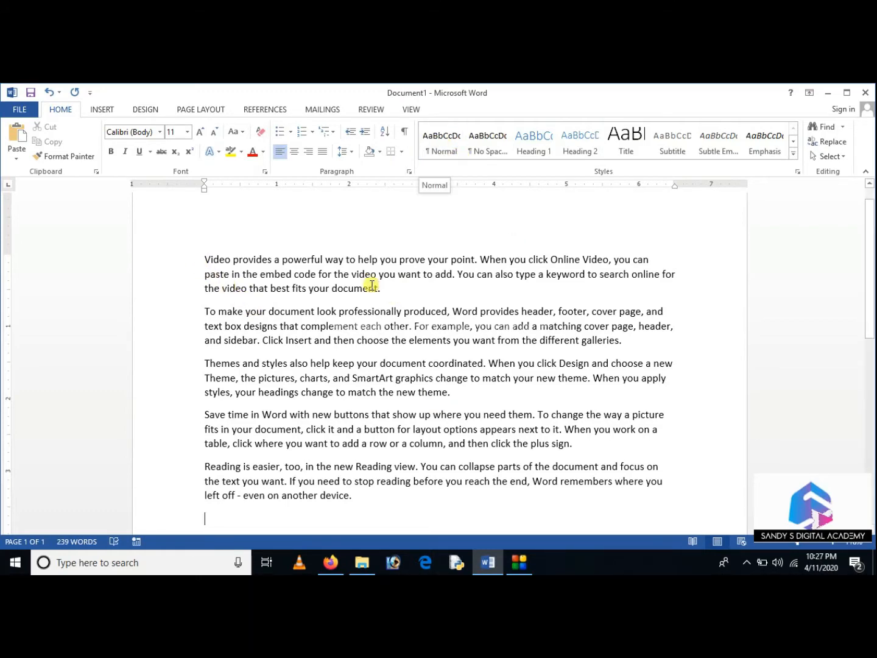
Select all the generated paragraphs and apply the No Spacing style to them
left_click(207, 261)
left_click_drag(207, 262, 490, 531)
scroll(482, 284, "up", 3)
left_click(490, 147)
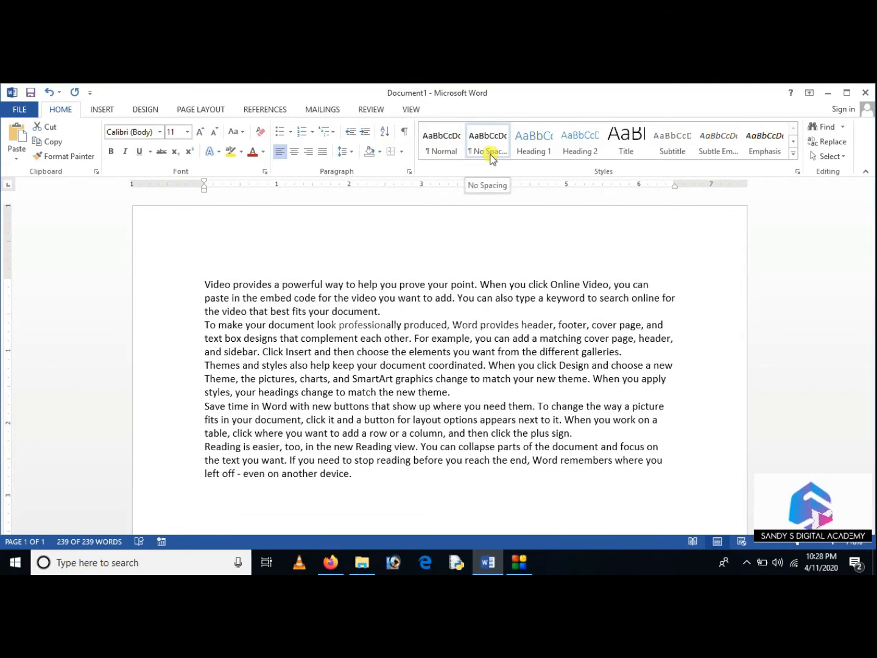
key("ctrl+a")
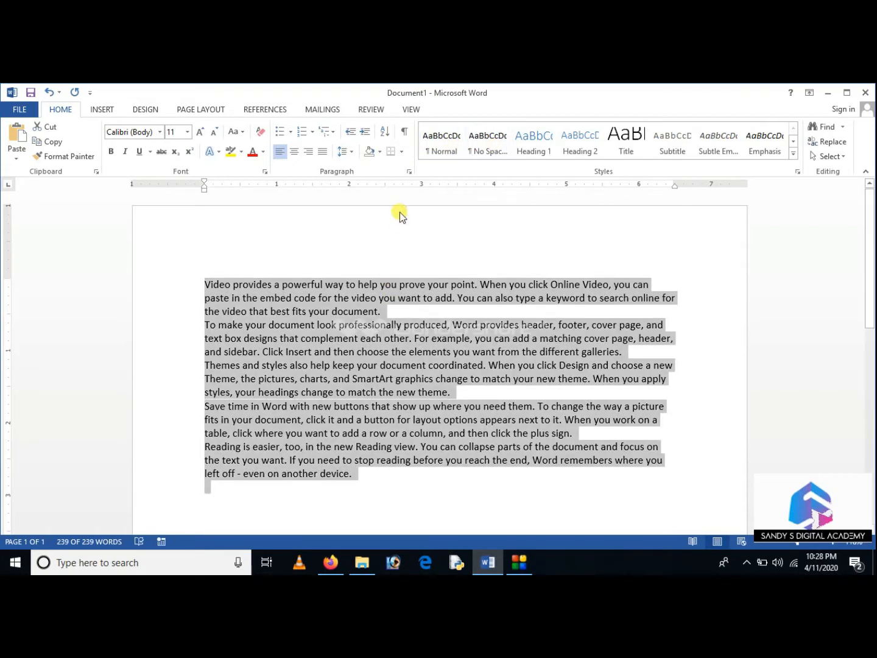
left_click(352, 155)
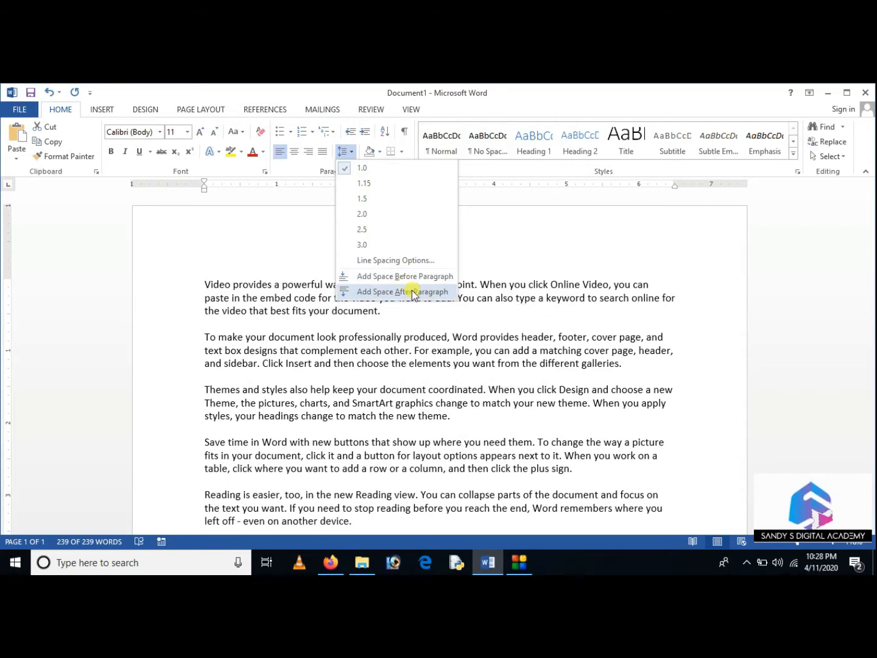
left_click(524, 259)
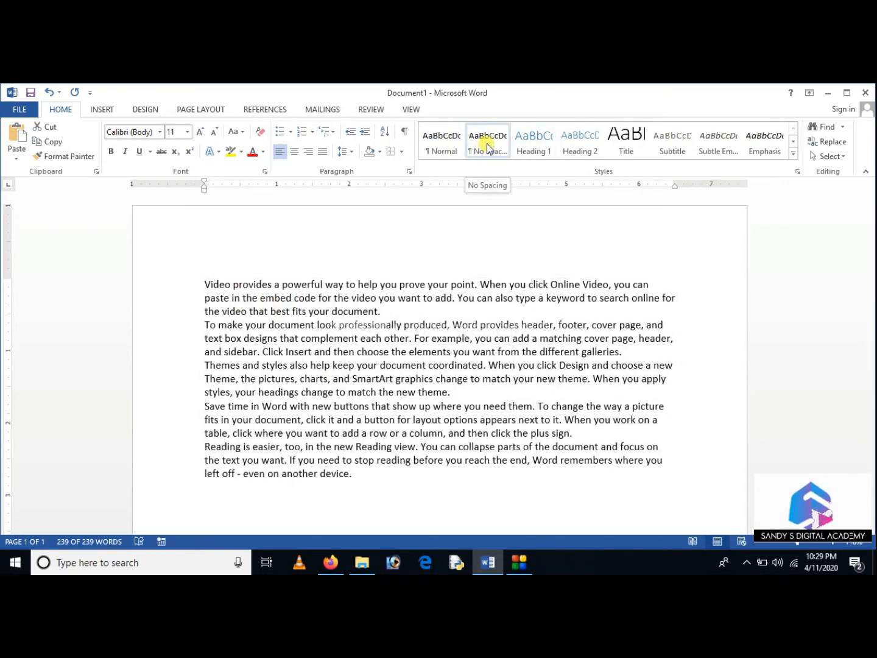
Insert the line "Introduction" above the first paragraph, followed by an empty line
left_click(204, 282)
key("Return")
left_click(235, 281)
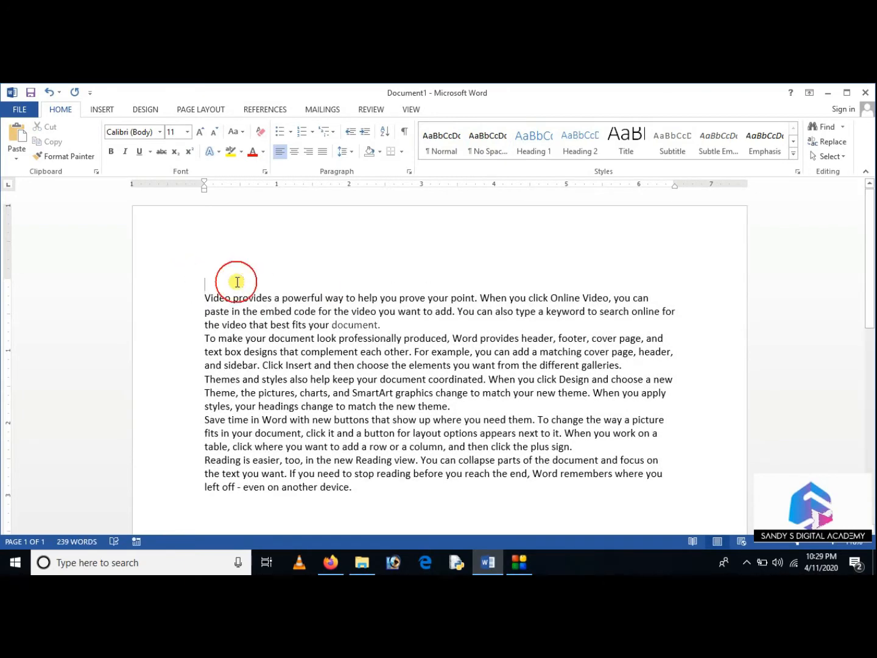
type("introductio")
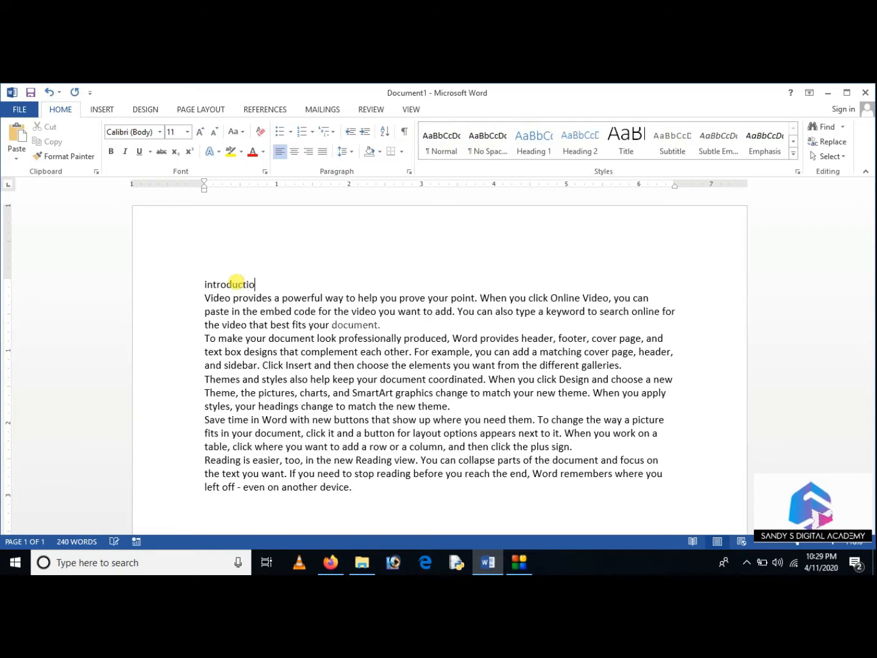
type("n")
key("Return")
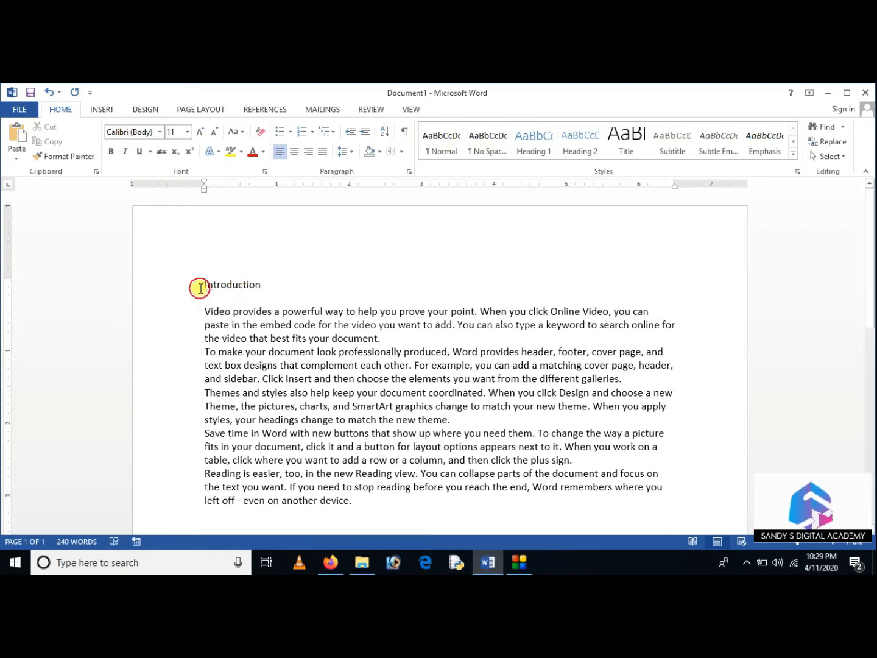
Apply the Heading 1, Heading 2 and Heading 3 styles to the Introduction line in turn, ending with Heading 4
left_click_drag(200, 287, 272, 287)
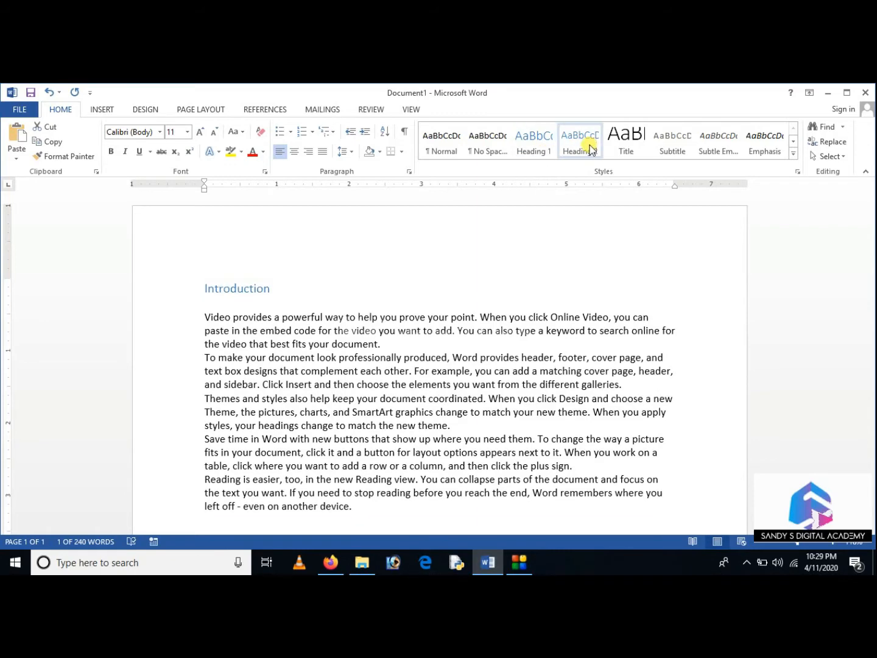
left_click(535, 141)
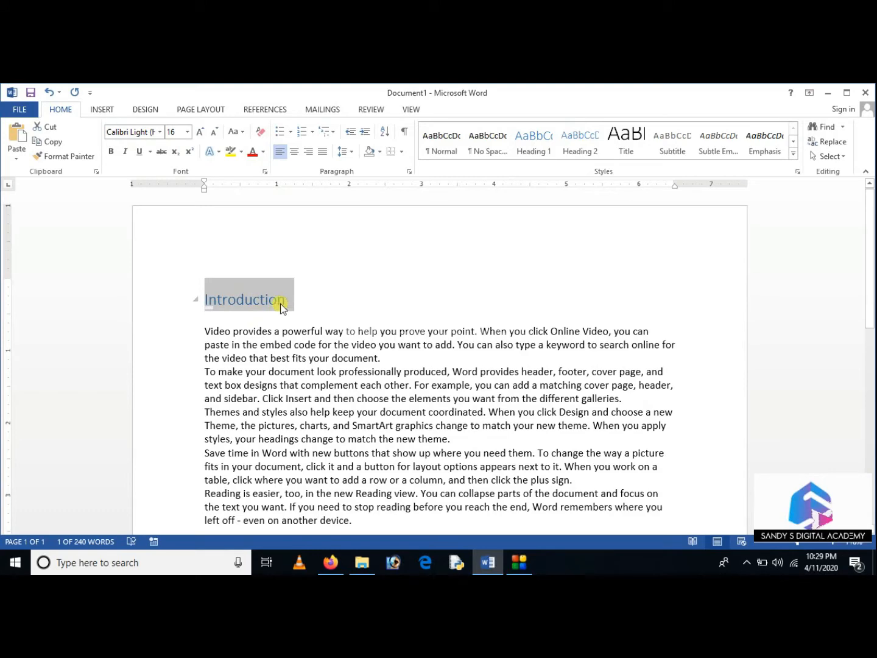
left_click(570, 151)
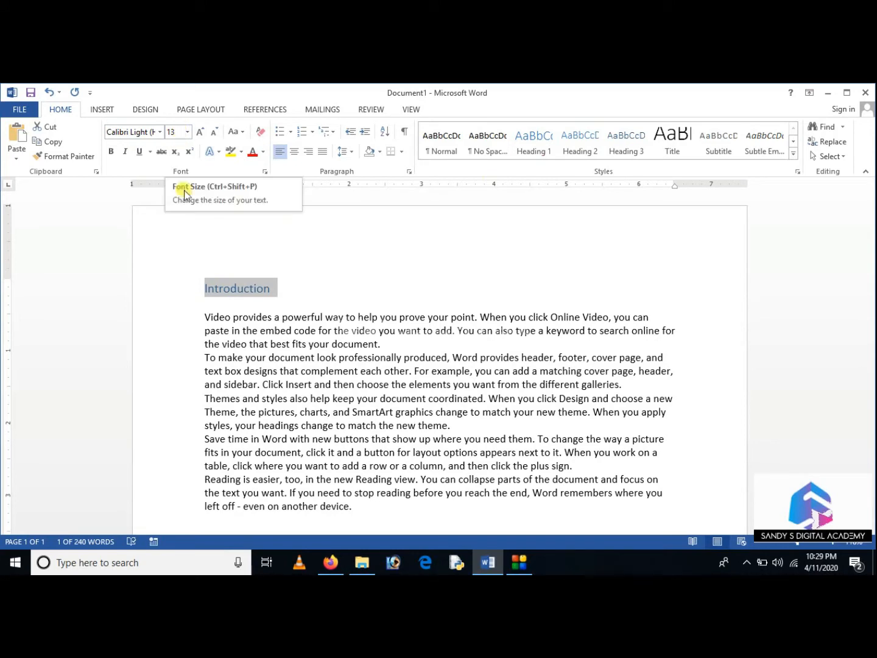
left_click(626, 146)
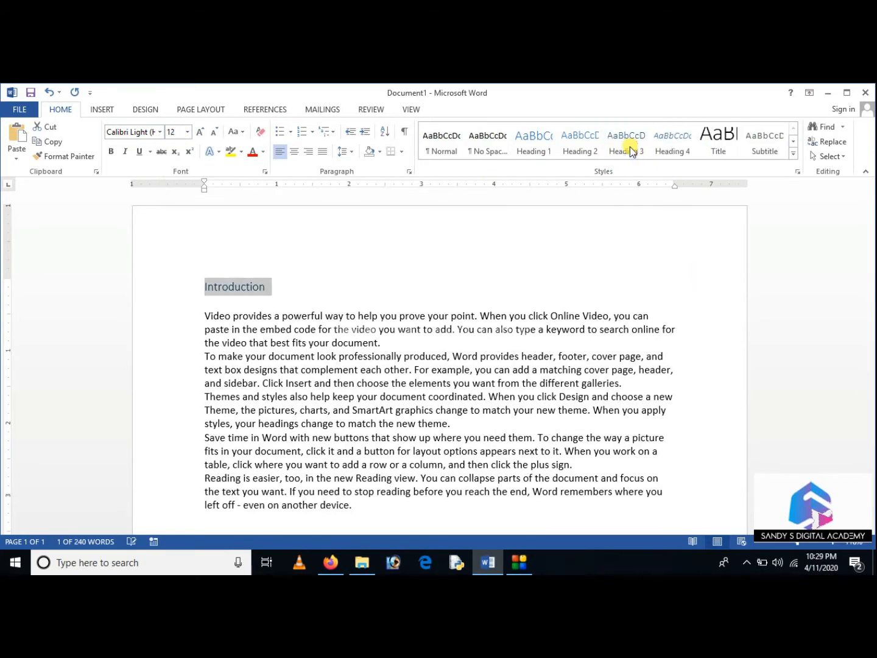
left_click(675, 151)
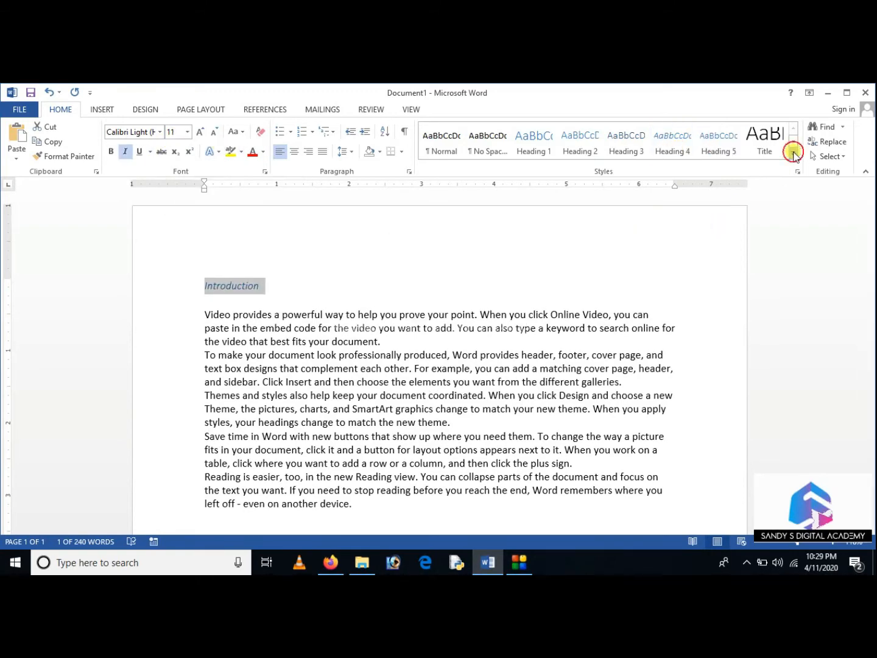
Start creating a new style from the Introduction line's formatting with its full properties shown, and name it "test"
left_click(793, 153)
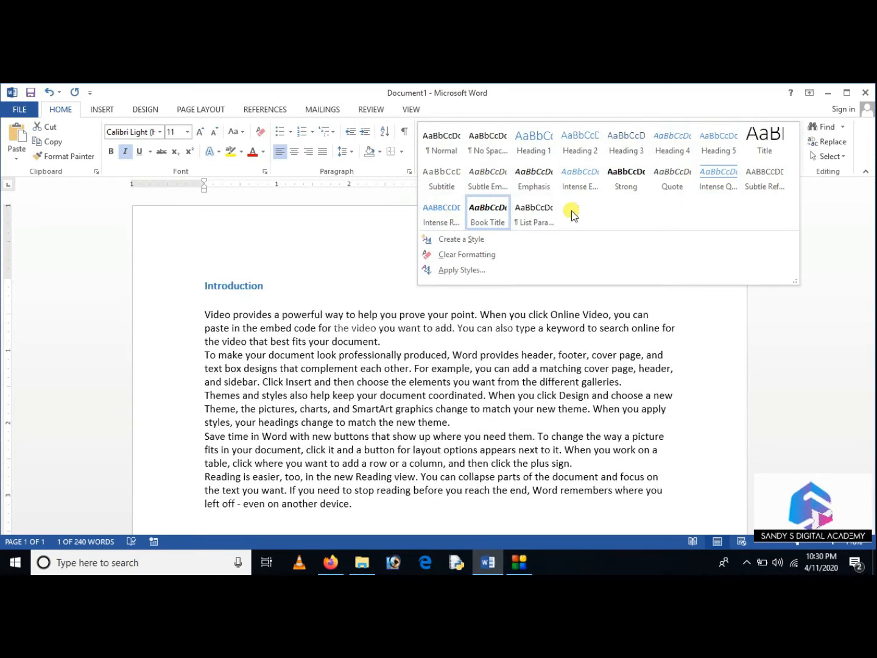
left_click(449, 239)
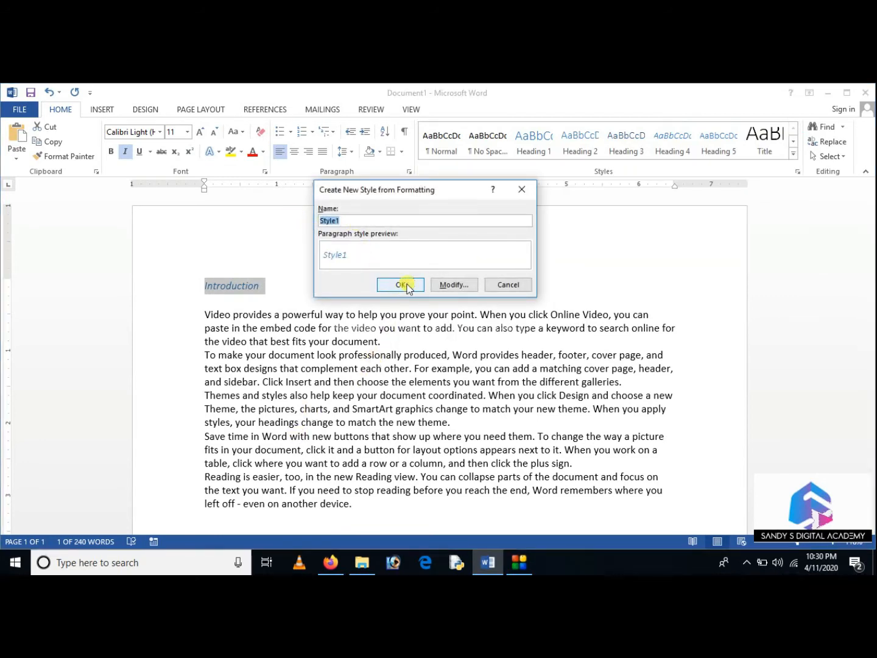
left_click(449, 285)
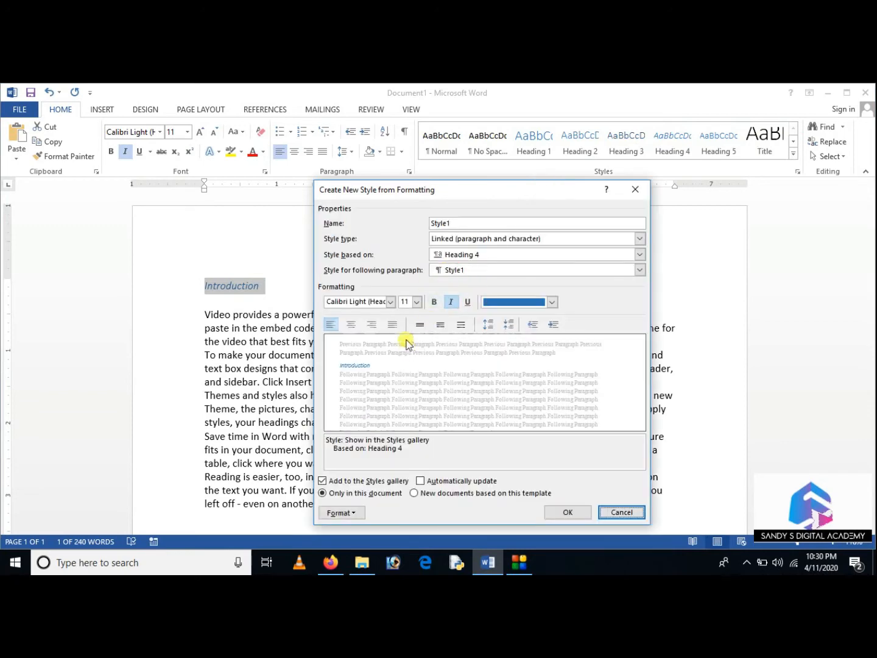
left_click_drag(424, 193, 470, 169)
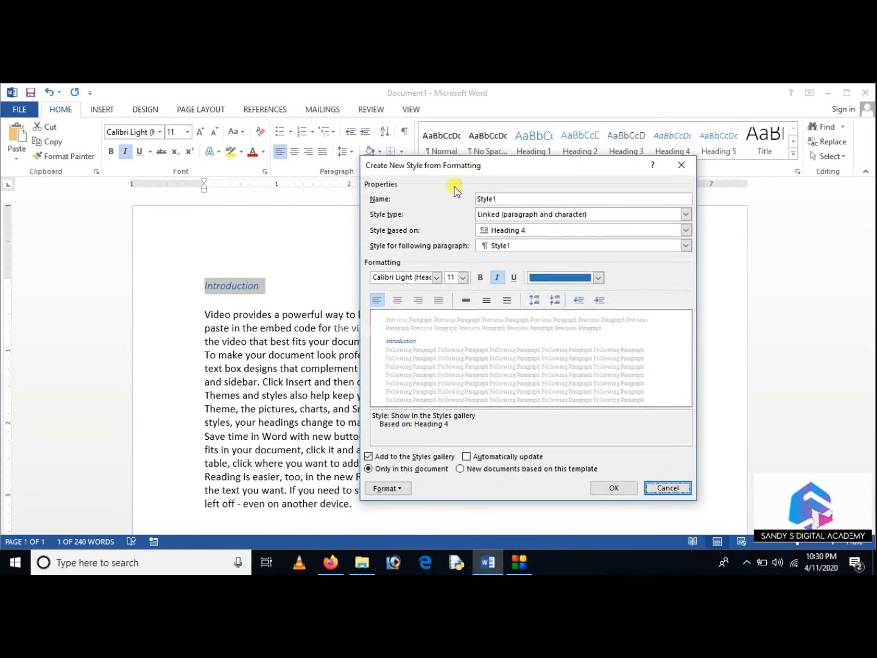
double_click(484, 199)
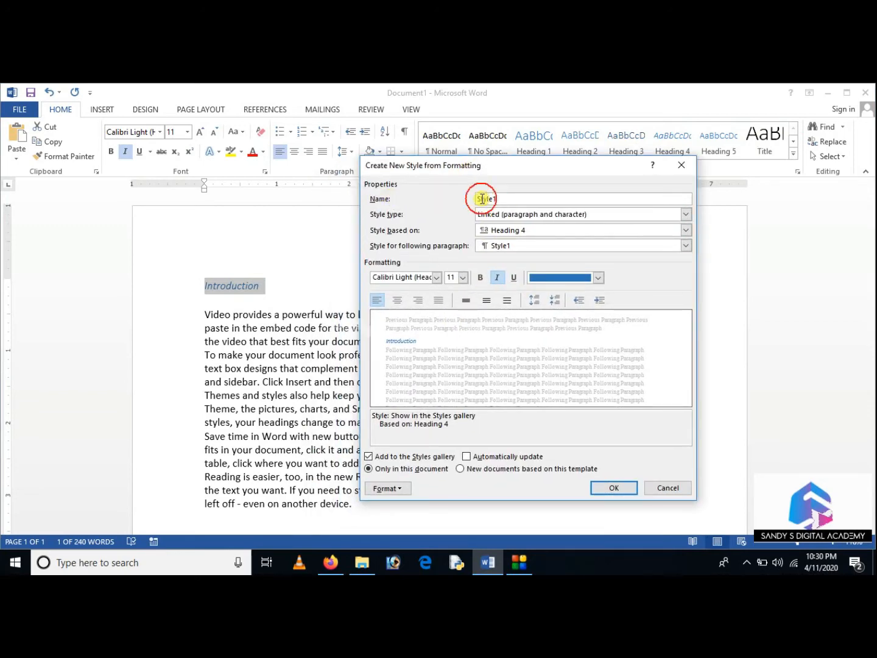
key("BackSpace")
type("test")
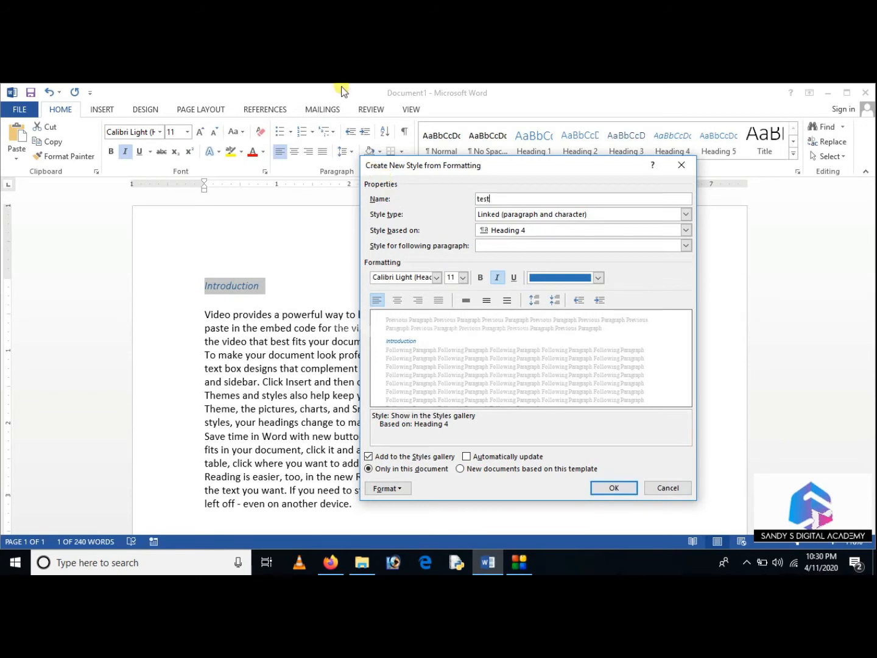
Look through the style type and base style choices, keeping Linked (paragraph and character) and Heading 4 for the new style
left_click(686, 214)
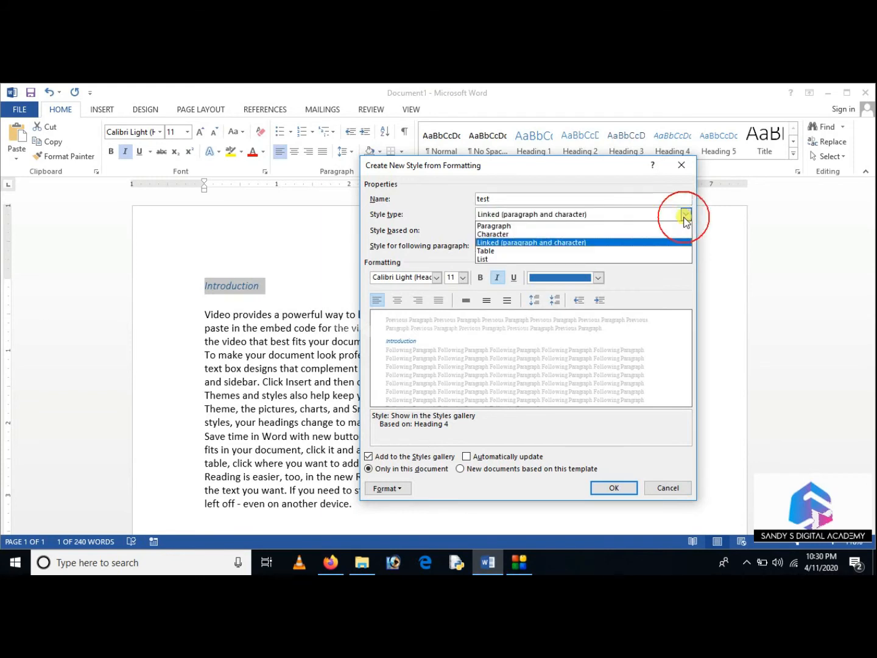
left_click(638, 244)
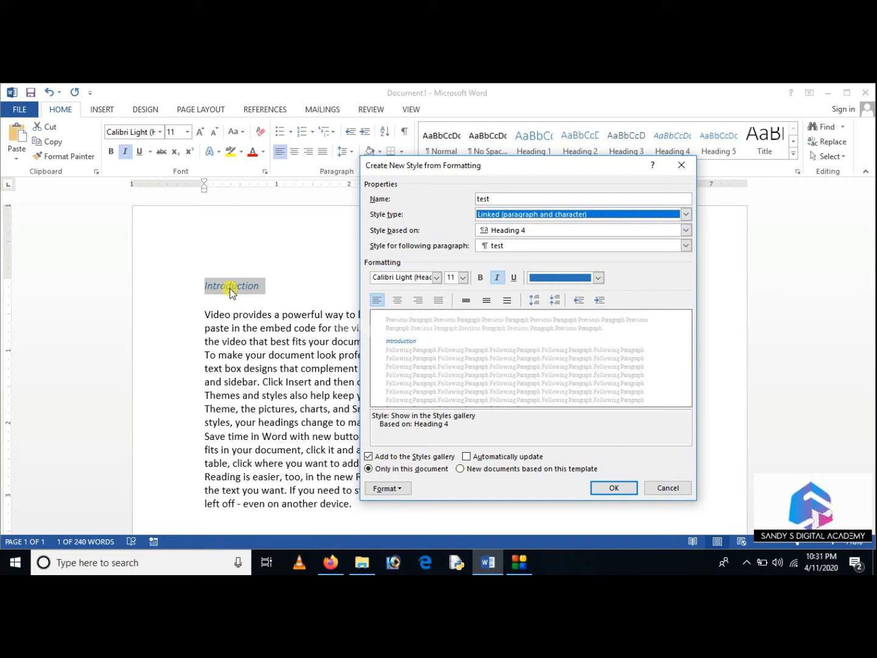
left_click(685, 230)
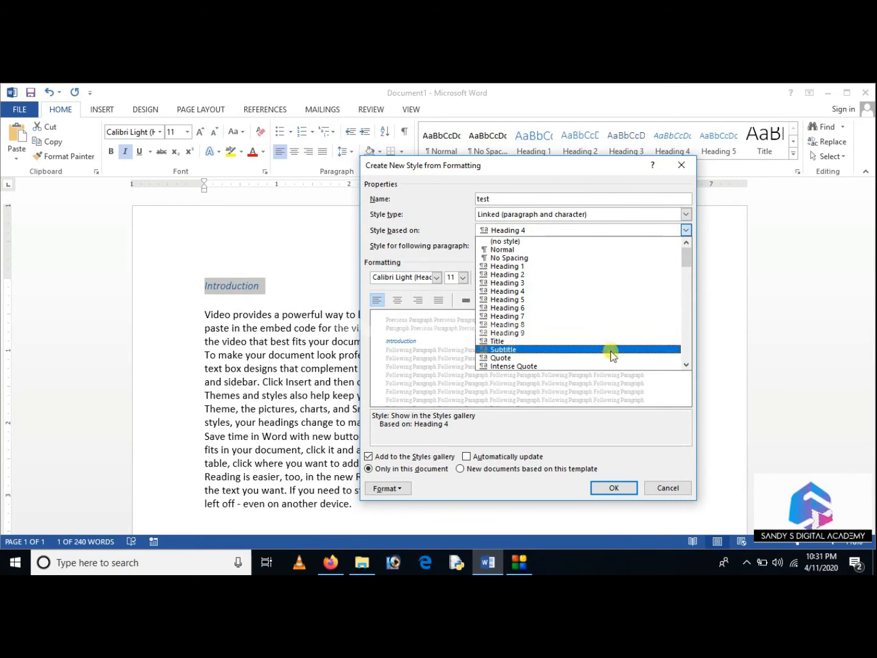
scroll(605, 354, "down", 3)
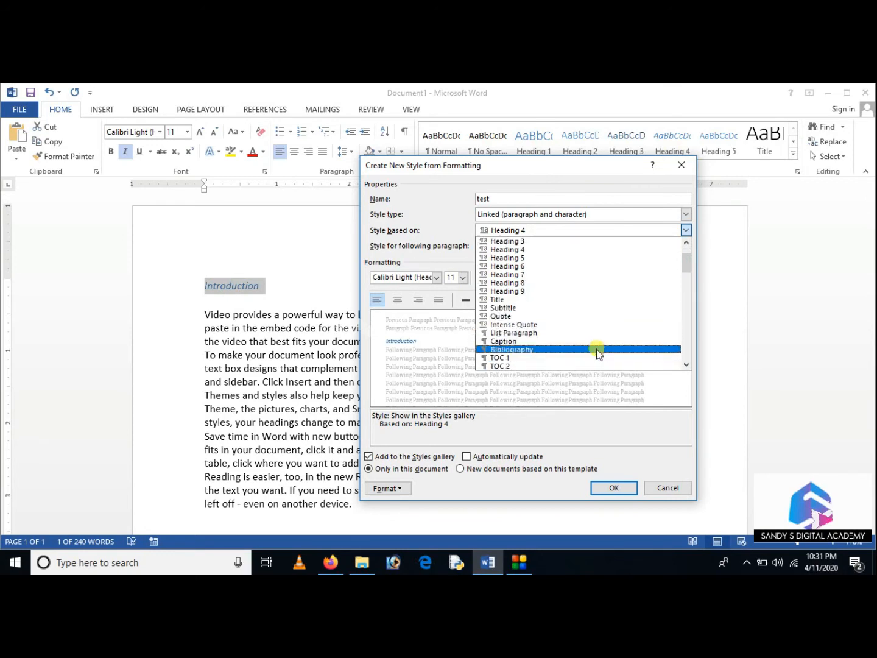
scroll(596, 350, "down", 1)
scroll(596, 351, "down", 5)
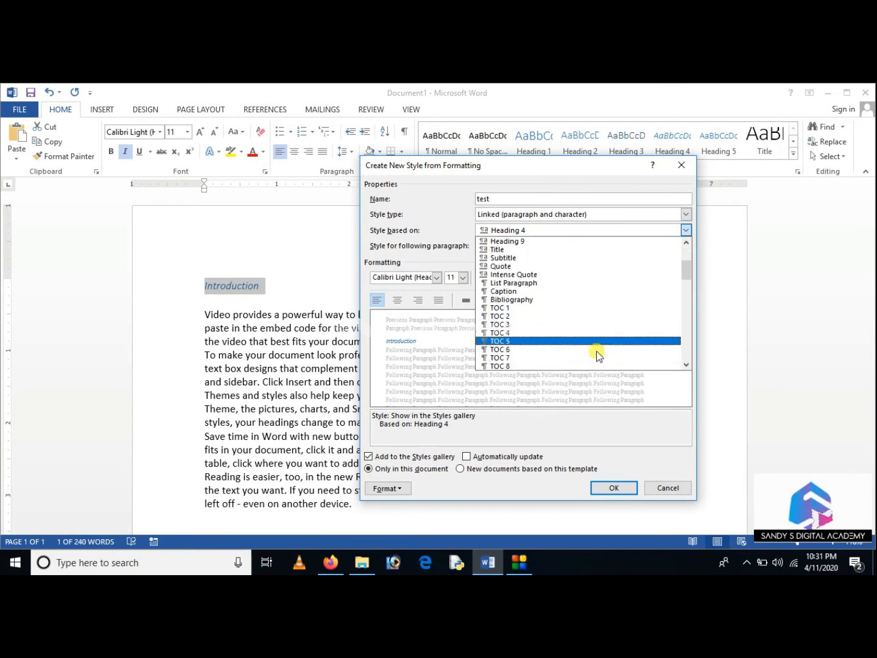
scroll(594, 350, "down", 5)
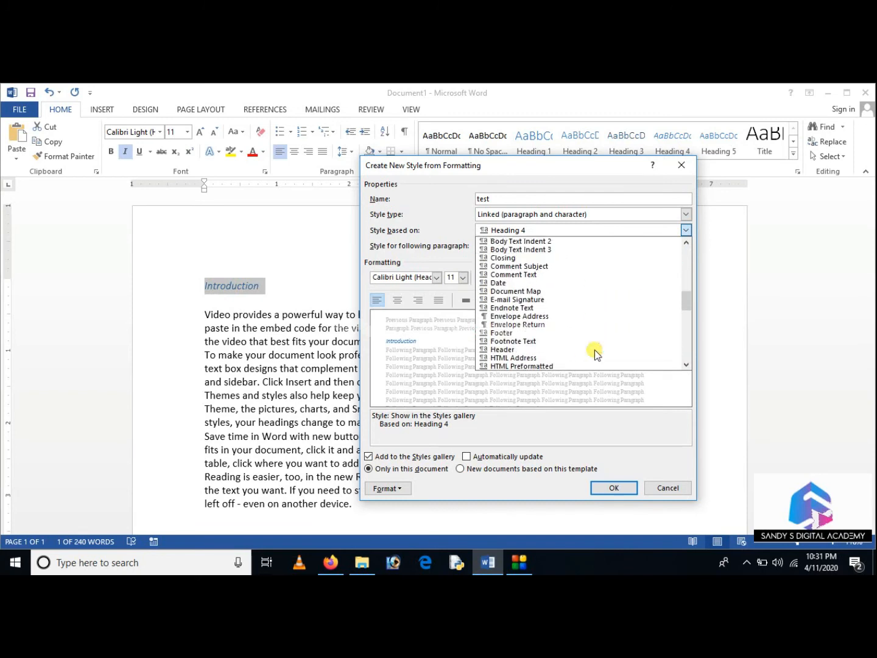
scroll(594, 349, "up", 5)
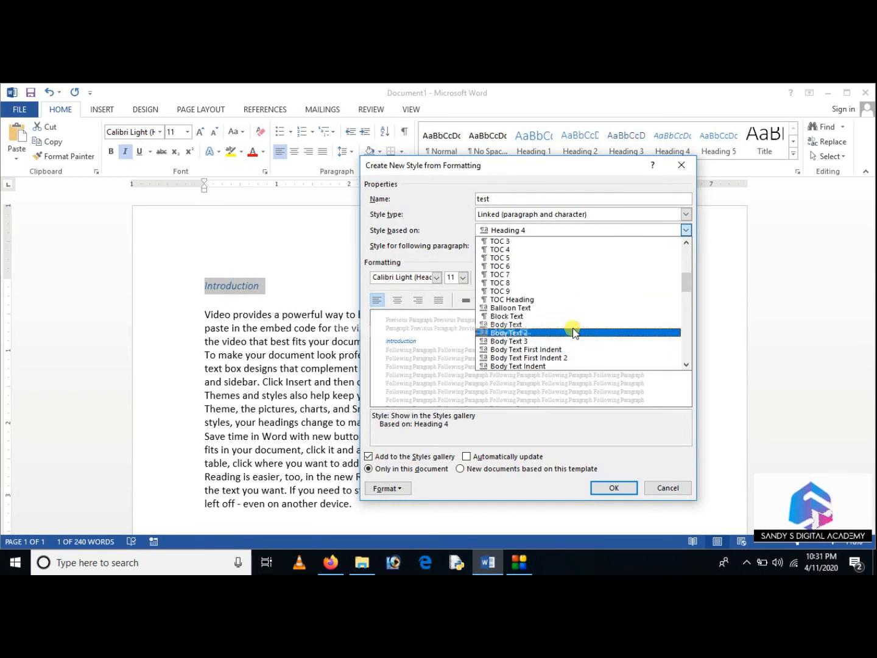
left_click(458, 230)
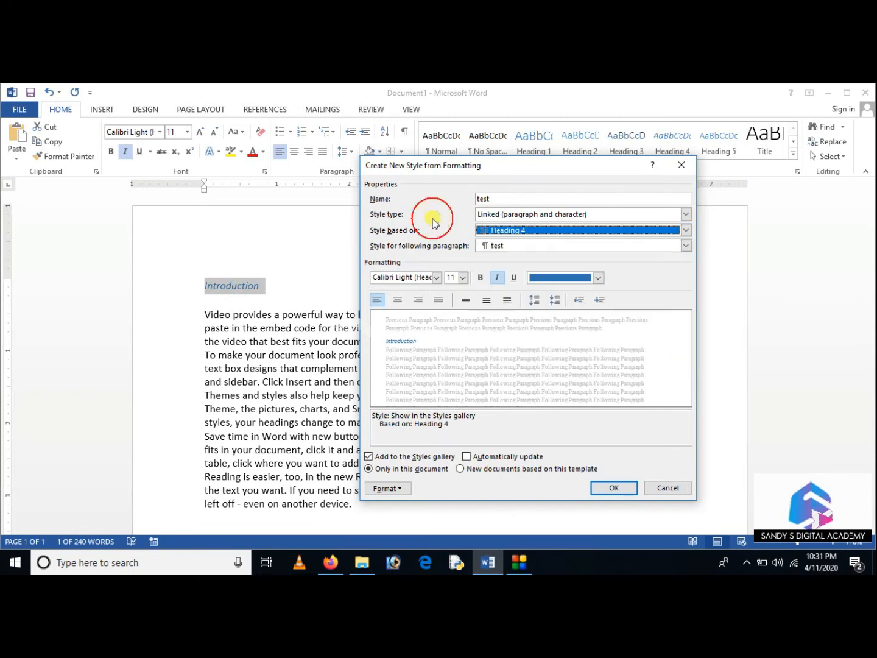
Choose test as the style for the following paragraph and create the new style
left_click(518, 246)
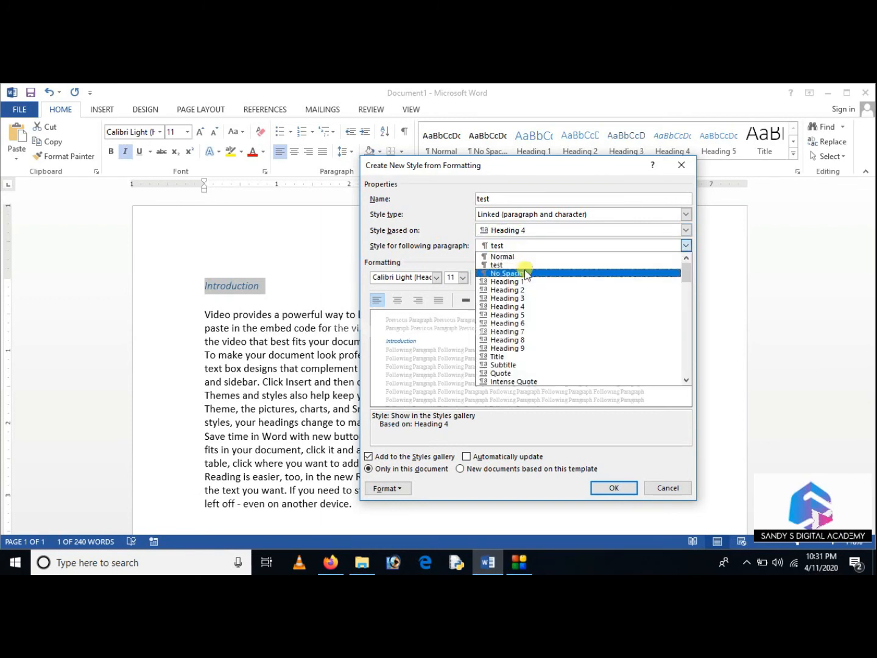
left_click(519, 265)
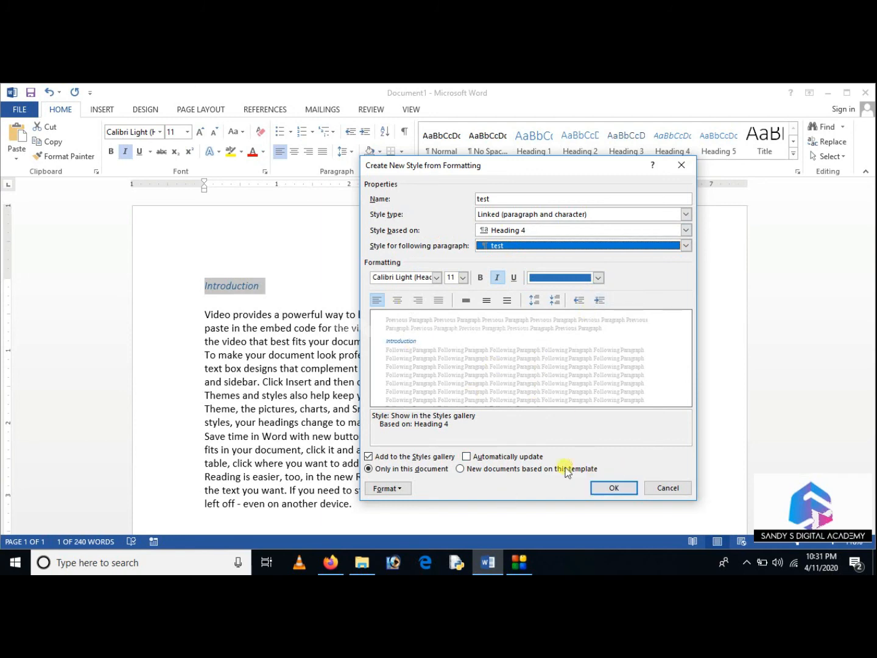
left_click(616, 486)
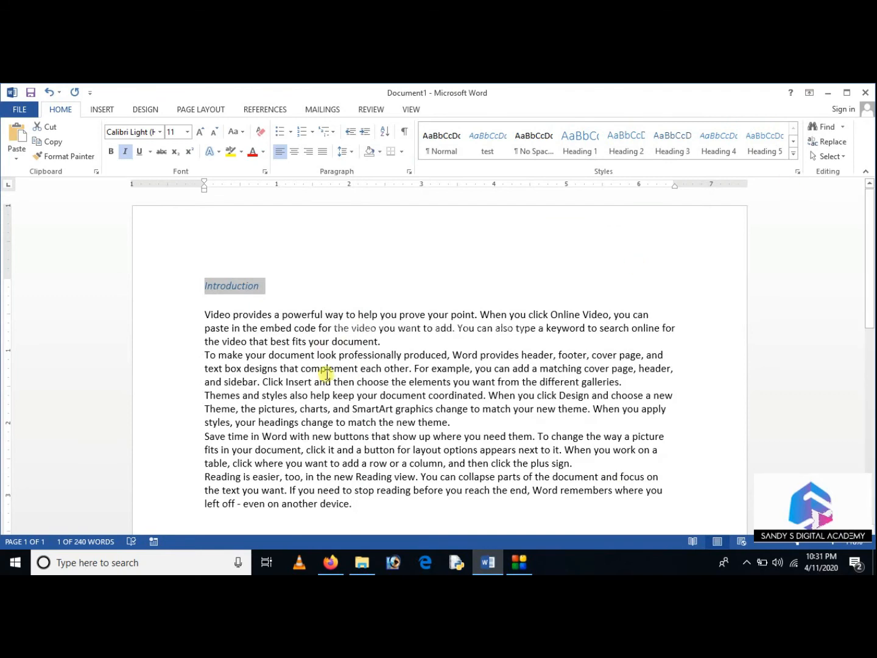
Use Apply Styles to give the word "Word" in the "Save time in Word" paragraph the test style, reapply it and close the dialog
left_click(311, 409)
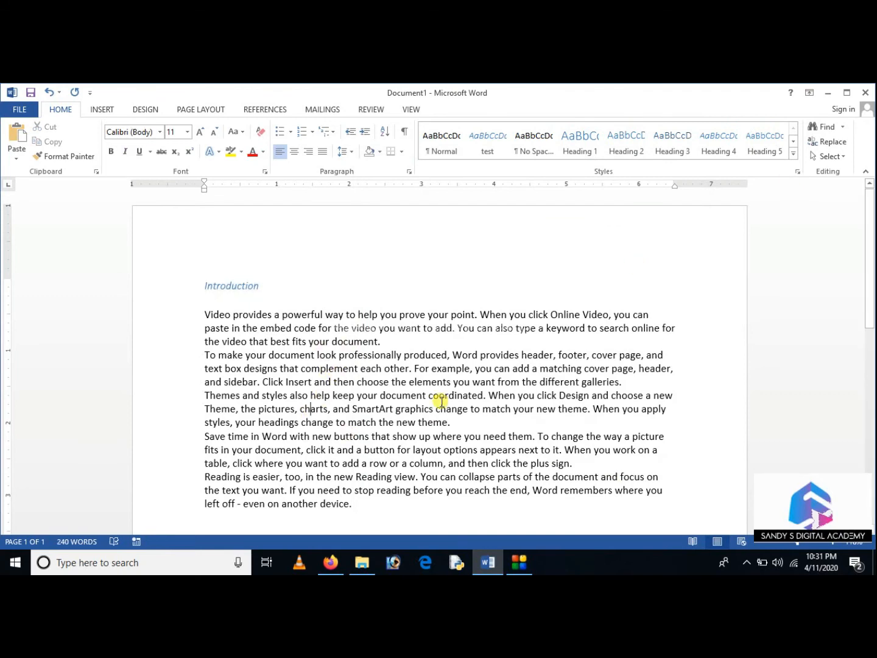
double_click(270, 436)
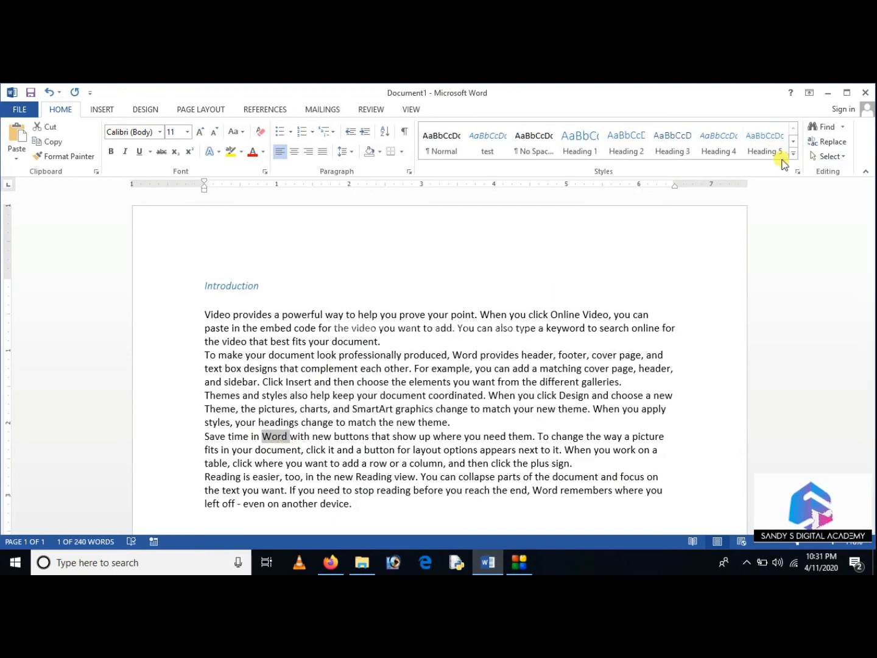
left_click(792, 154)
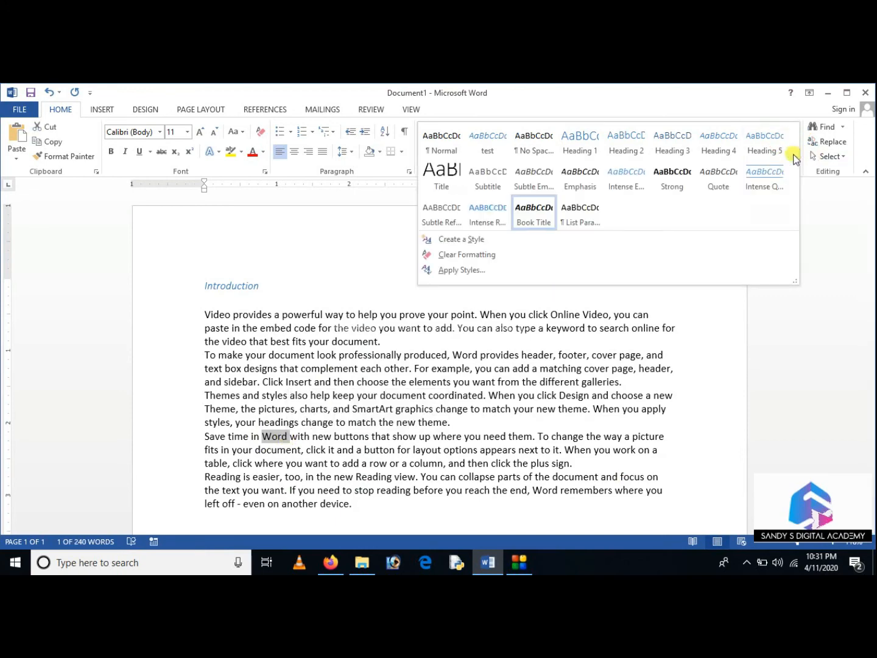
left_click(474, 272)
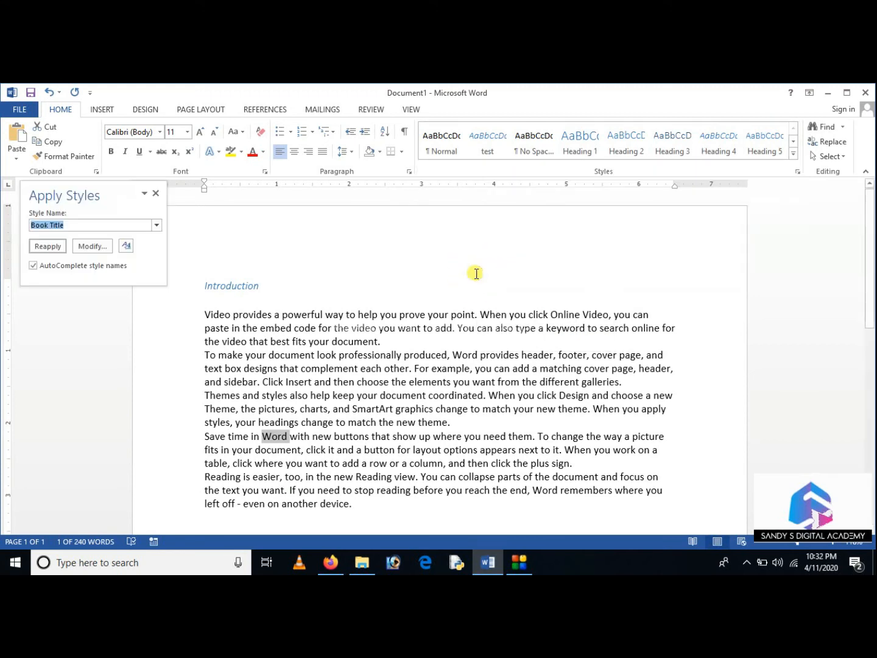
left_click_drag(79, 190, 244, 217)
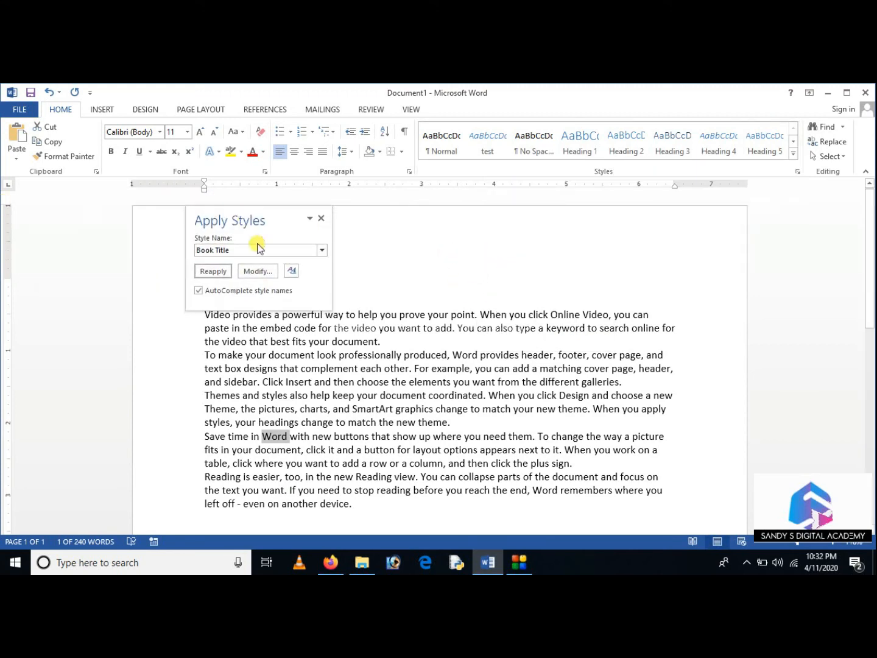
left_click(322, 250)
scroll(306, 299, "up", 5)
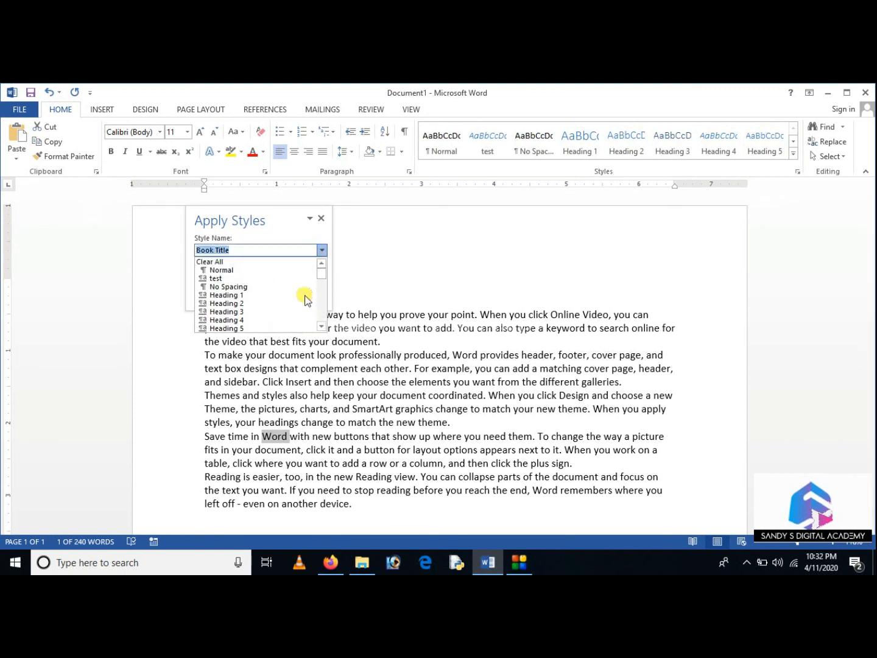
left_click(271, 278)
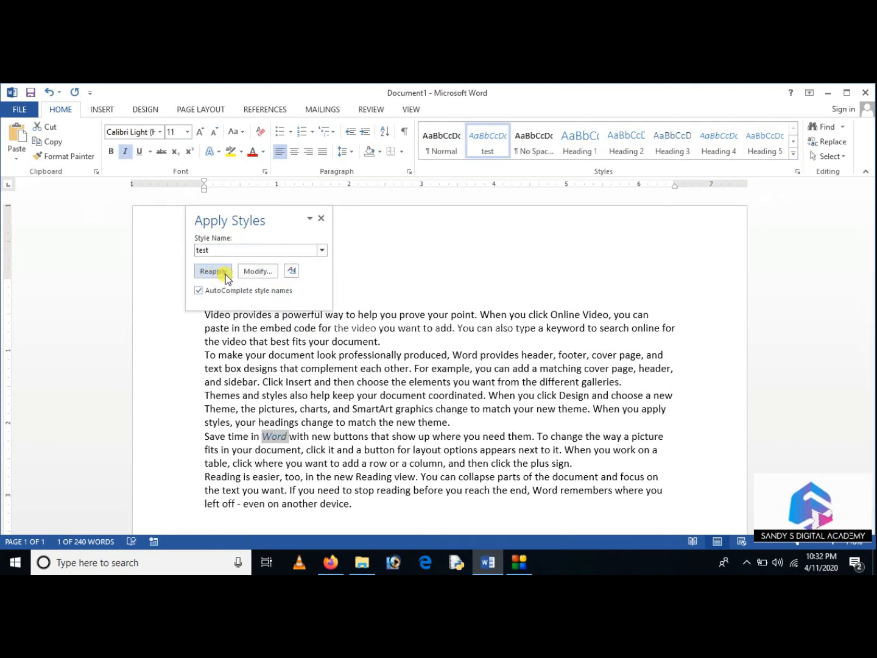
left_click(219, 277)
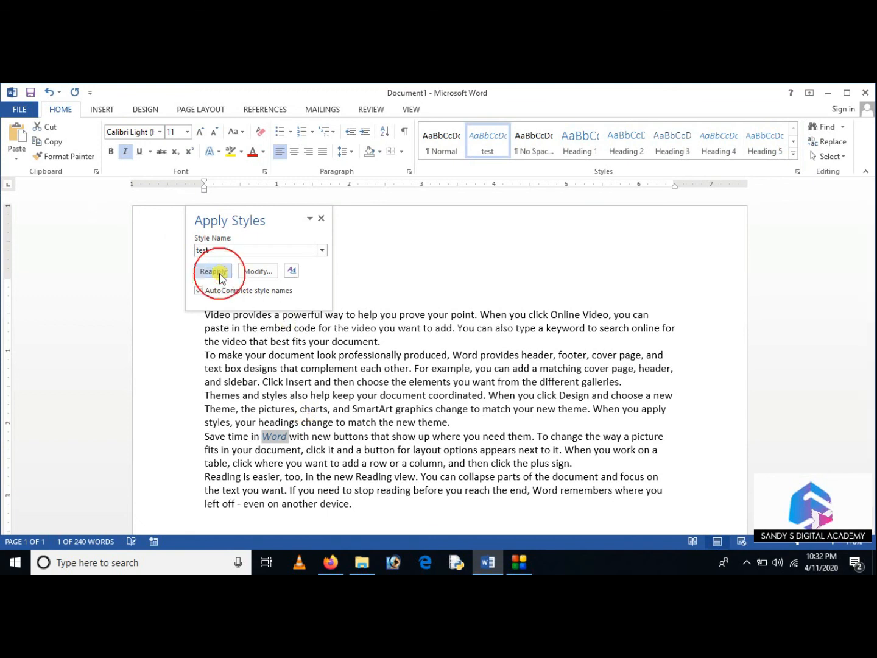
left_click(321, 219)
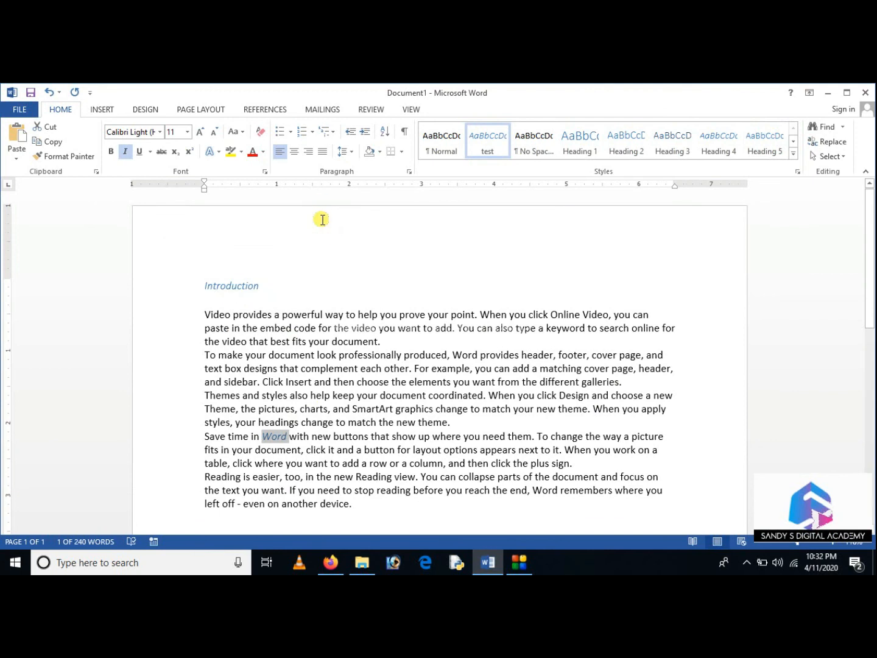
Select the whole document and clear all its formatting
left_click(792, 155)
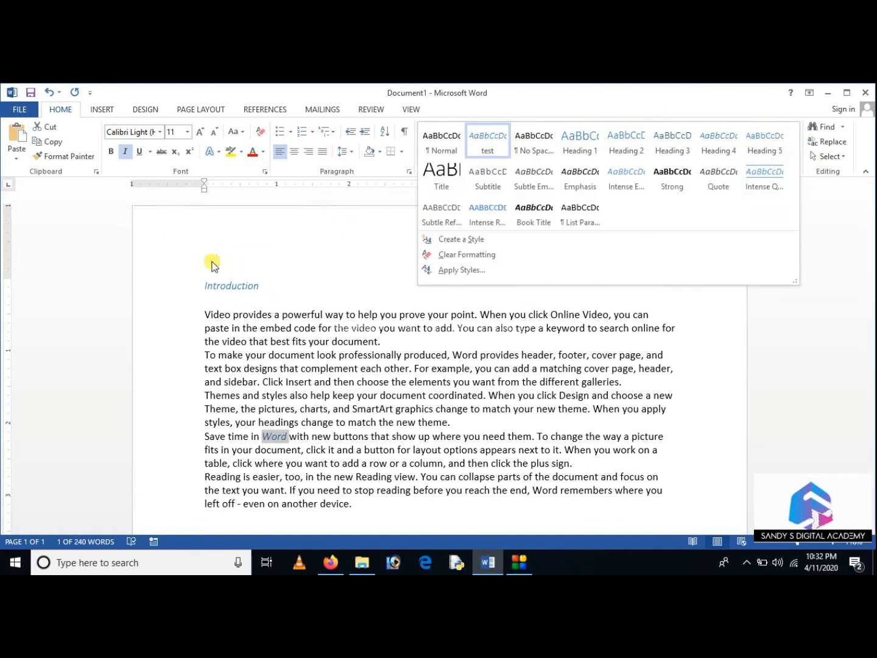
left_click(229, 297)
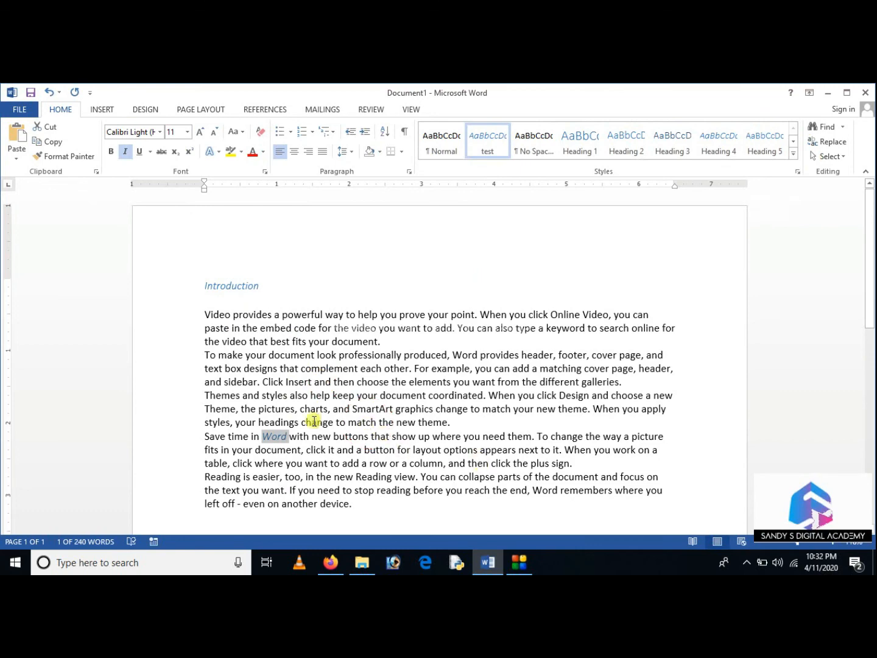
scroll(355, 417, "down", 3)
key("ctrl+a")
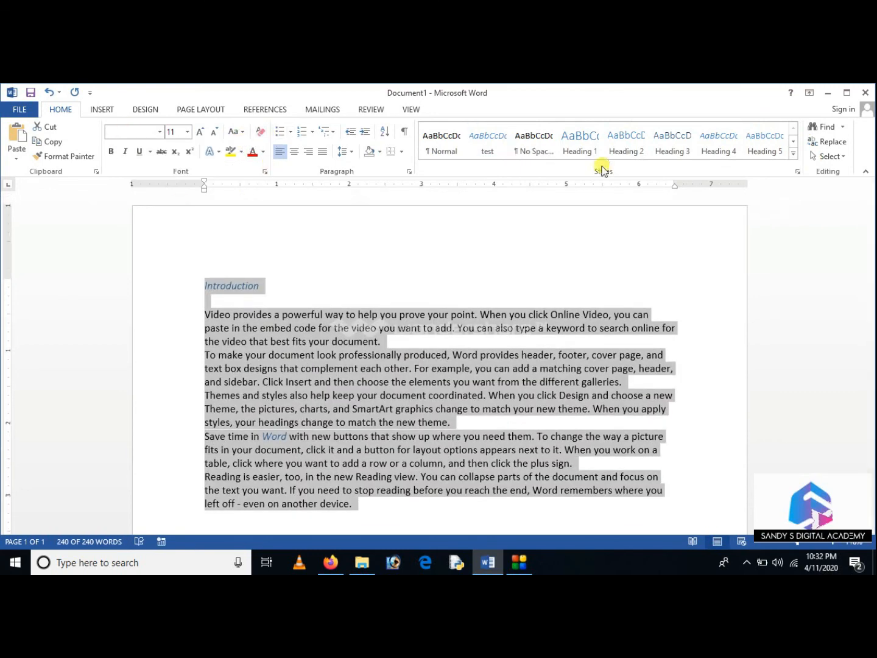
left_click(792, 155)
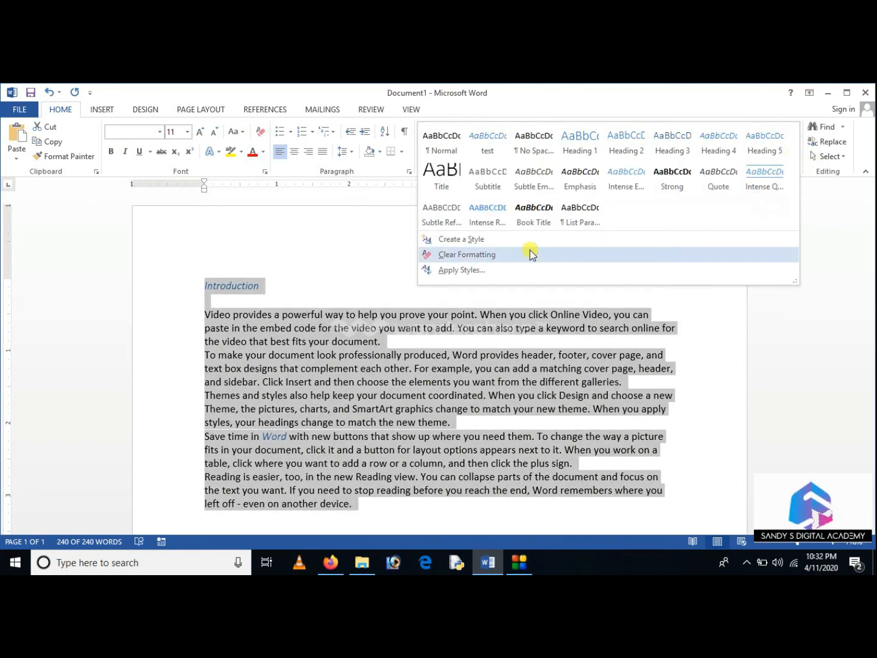
left_click(529, 254)
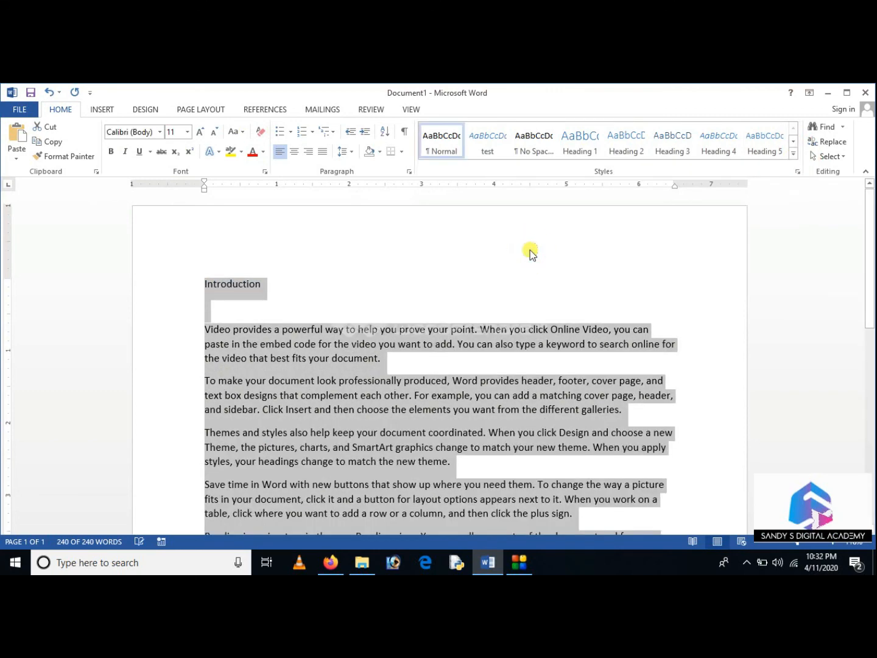
left_click(795, 155)
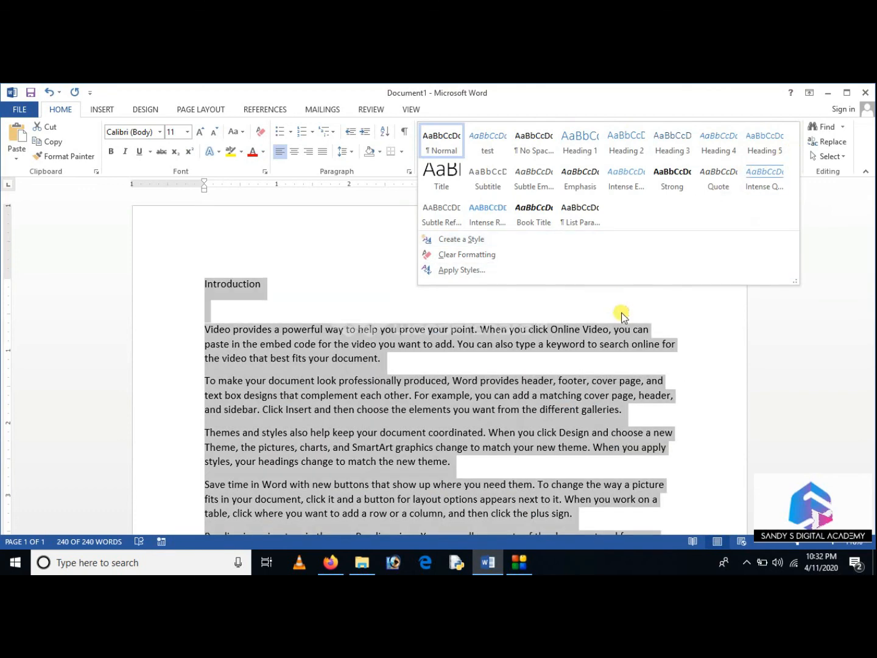
left_click(627, 306)
left_click(519, 562)
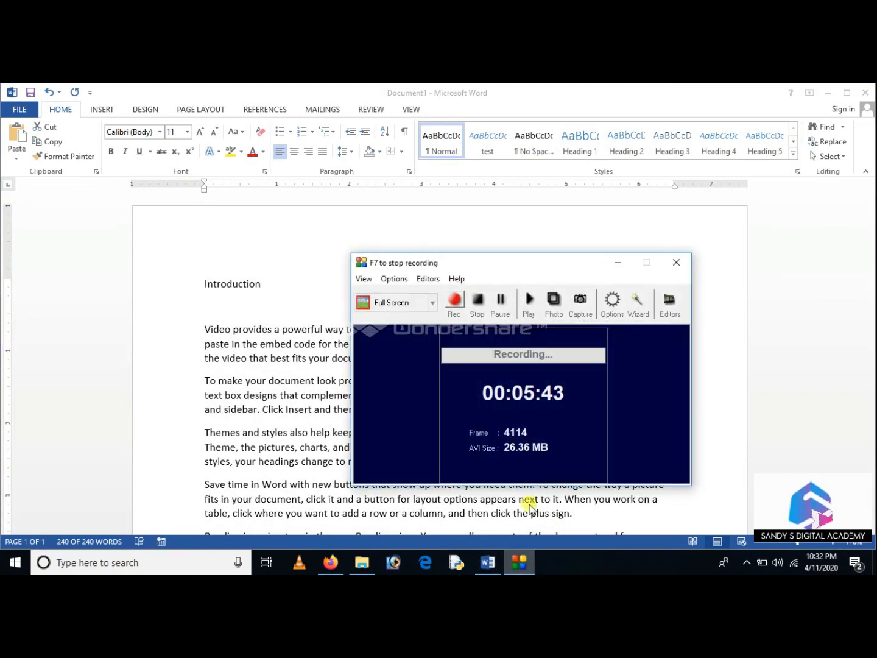